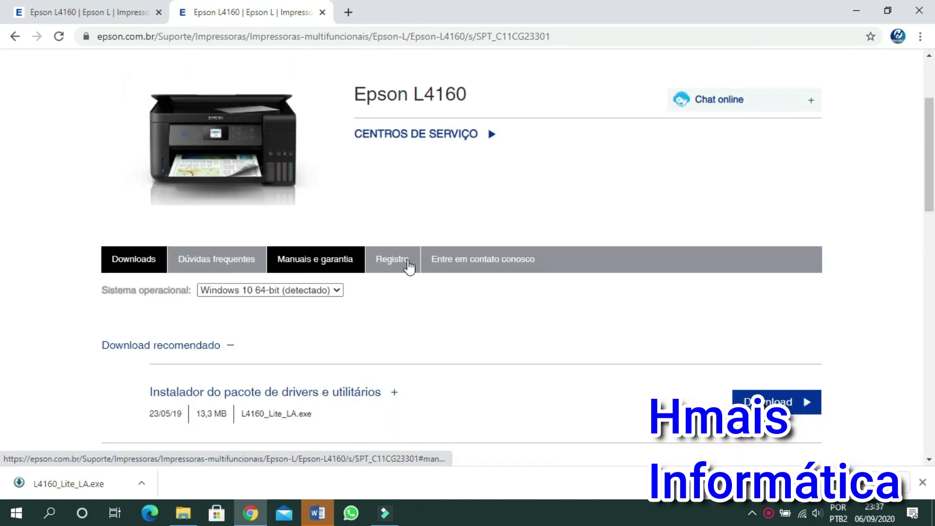
Review the Utilitários and Firmware sections, then show L4160_Lite_LA.exe in its Downloads folder
{"action": "scroll", "coordinate": [407, 270], "scroll_direction": "down", "scroll_amount": 4}
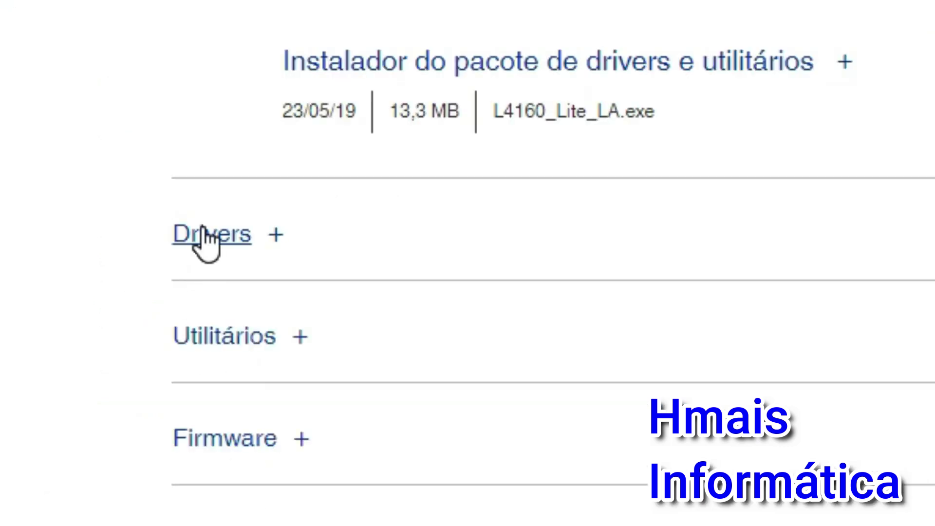
{"action": "left_click", "coordinate": [227, 338]}
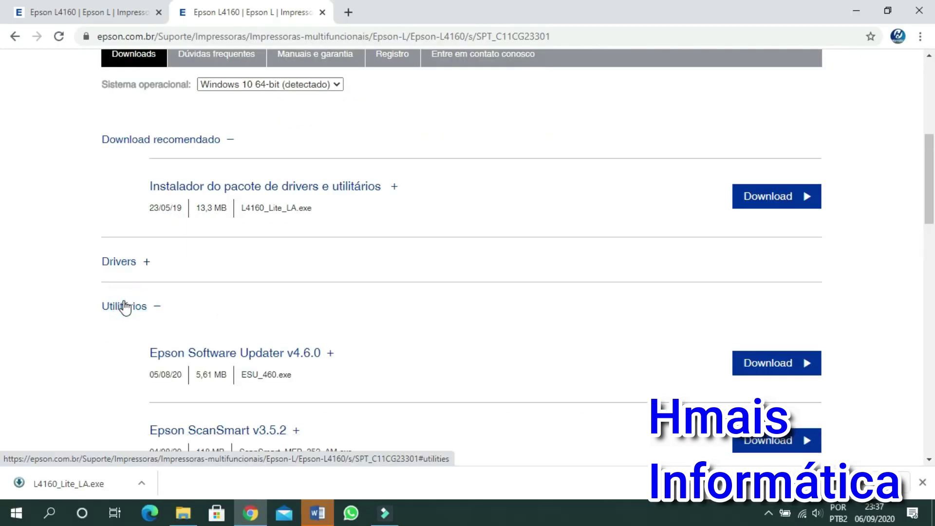
{"action": "left_click", "coordinate": [125, 307]}
{"action": "scroll", "coordinate": [133, 313], "scroll_direction": "down", "scroll_amount": 4}
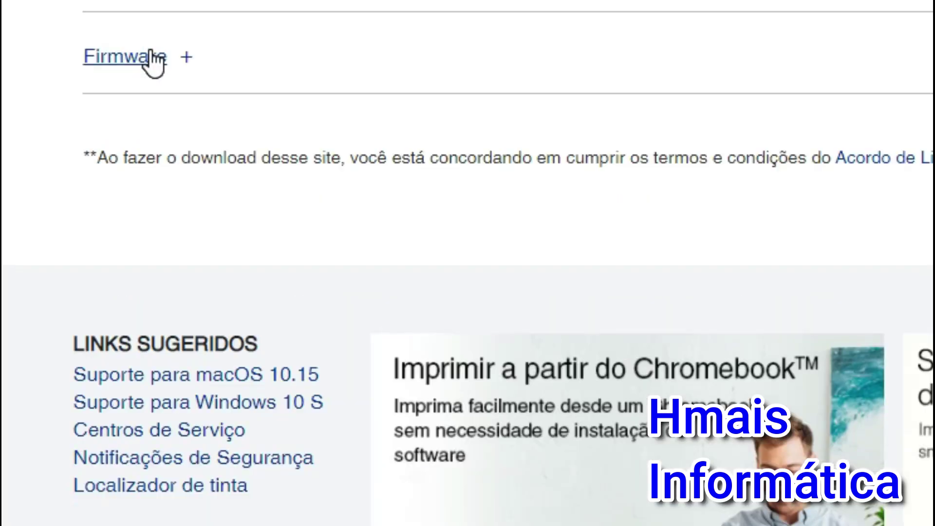
{"action": "left_click", "coordinate": [134, 146]}
{"action": "left_click", "coordinate": [129, 145]}
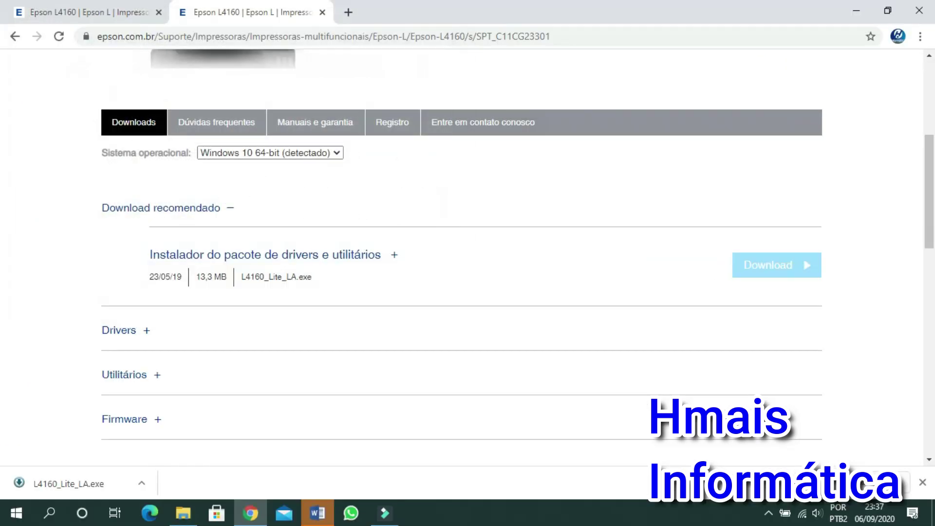
{"action": "left_click", "coordinate": [144, 484]}
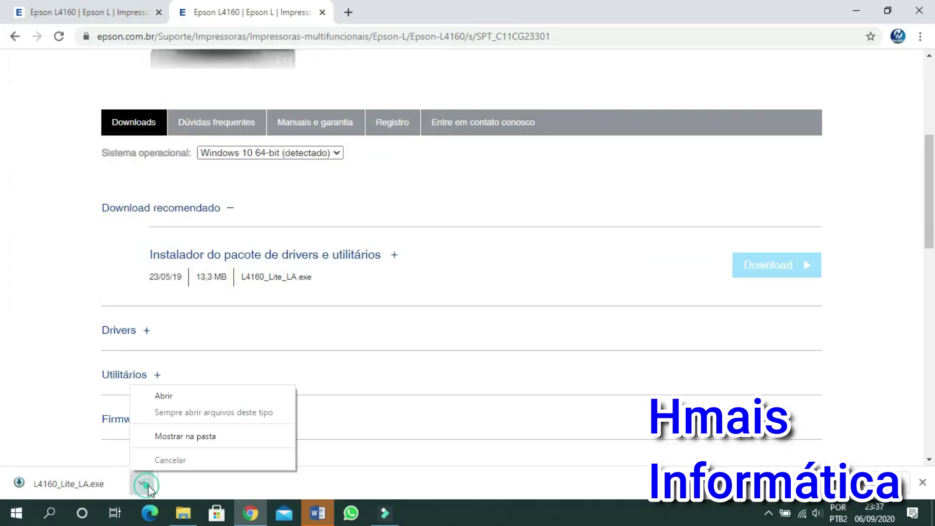
{"action": "left_click", "coordinate": [186, 436]}
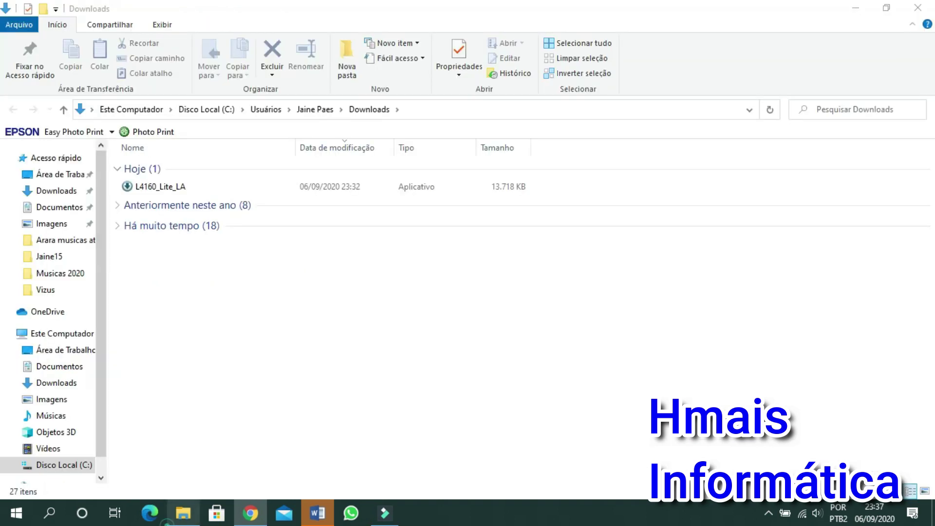
Run the L4160_Lite_LA installer from the Downloads folder as administrator
{"action": "left_click", "coordinate": [179, 189]}
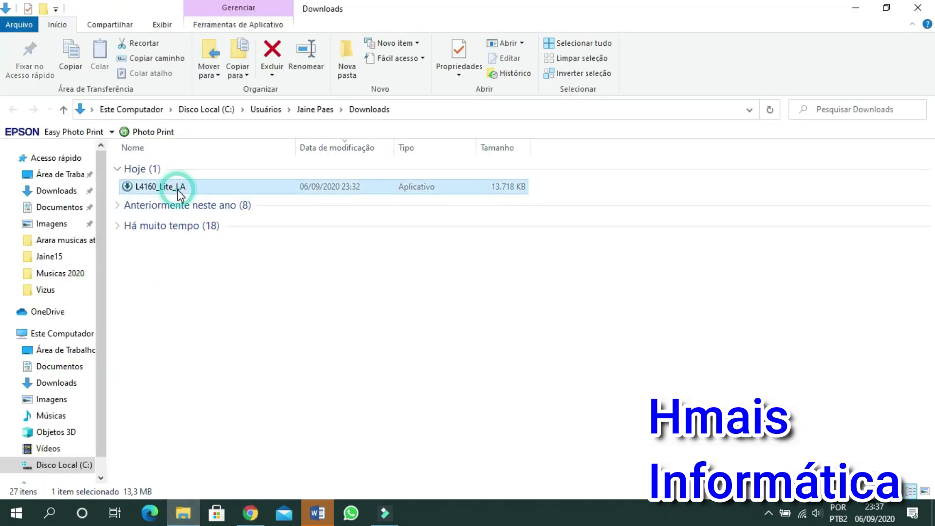
{"action": "right_click", "coordinate": [178, 193]}
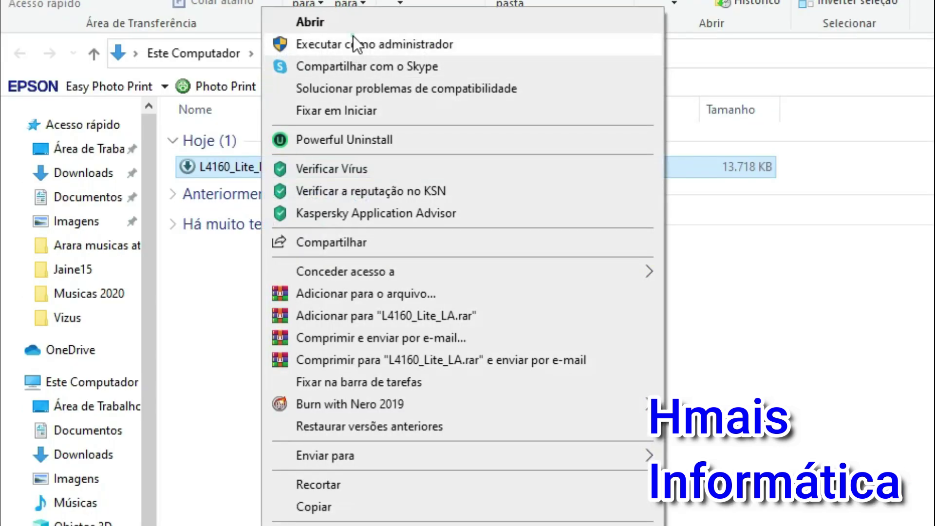
{"action": "left_click", "coordinate": [354, 43]}
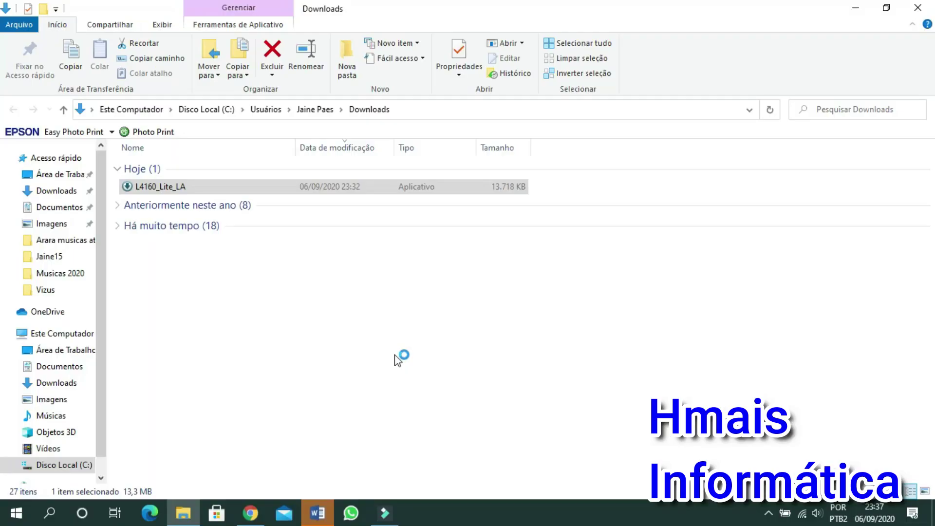
{"action": "left_click_drag", "start_coordinate": [434, 217], "coordinate": [417, 238]}
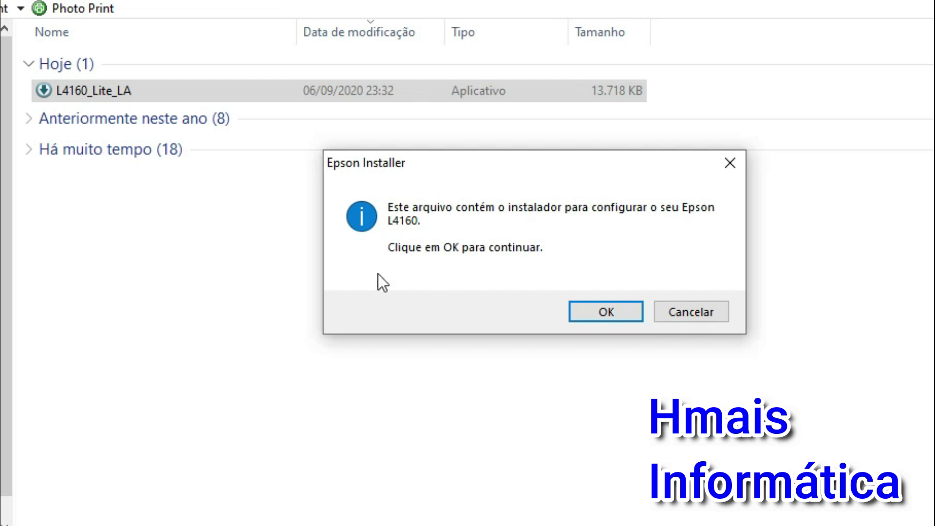
Confirm the Epson Installer prompt, keep Português as the language and accept the license
{"action": "mouse_move", "coordinate": [531, 168]}
{"action": "left_mouse_down"}
{"action": "mouse_move", "coordinate": [609, 166]}
{"action": "mouse_move", "coordinate": [529, 180]}
{"action": "left_mouse_up"}
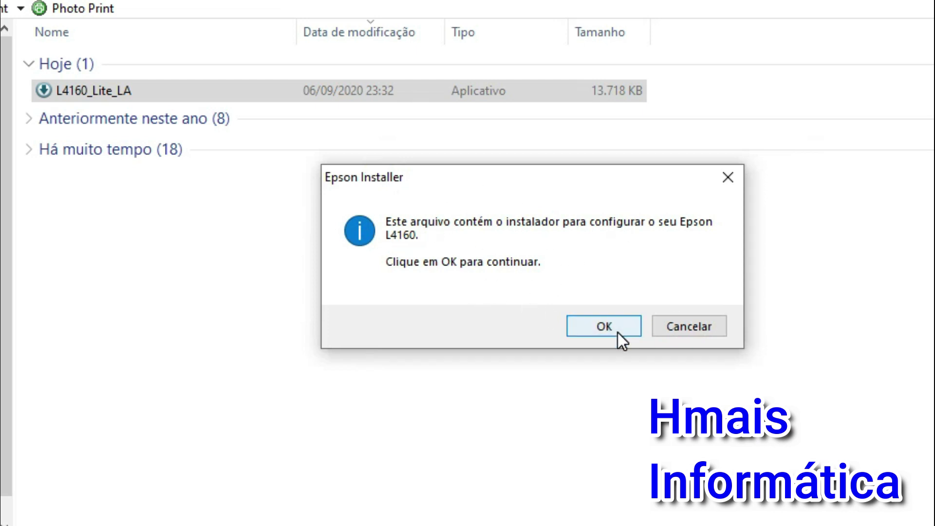
{"action": "left_click", "coordinate": [604, 326]}
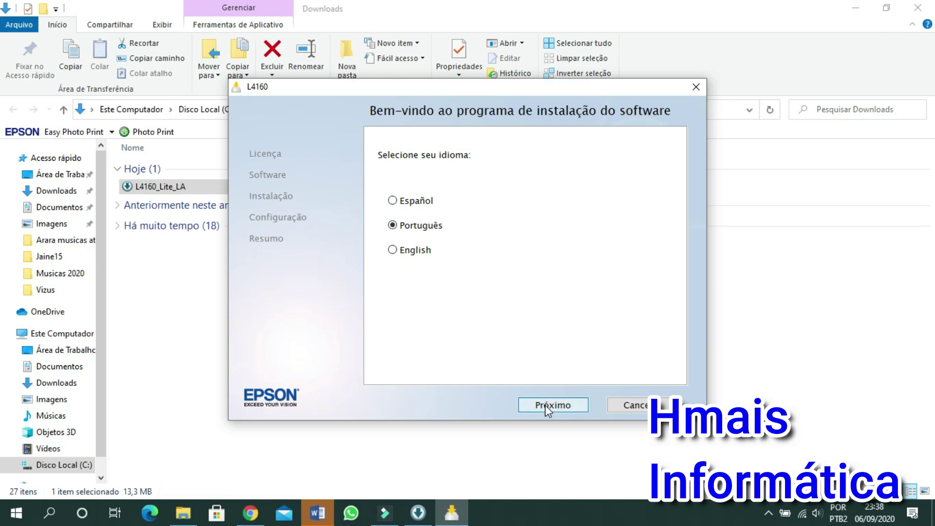
{"action": "left_click", "coordinate": [545, 405]}
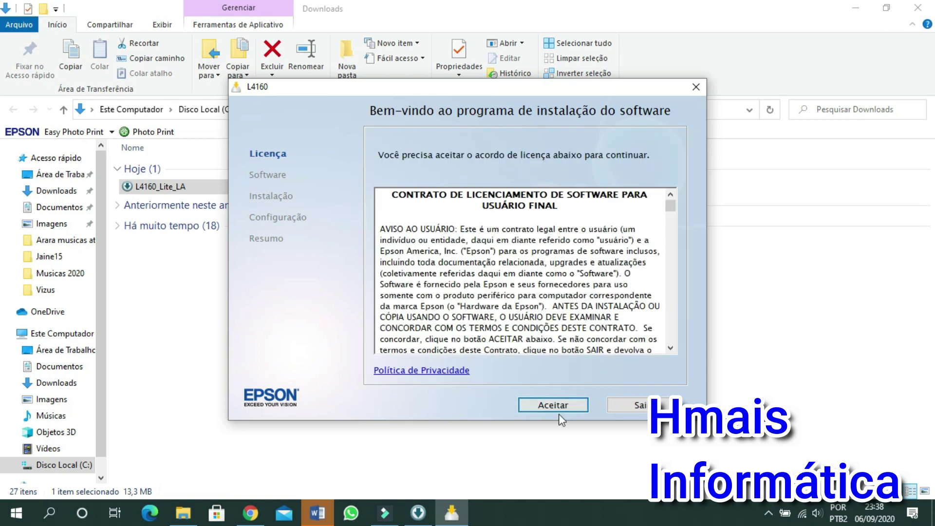
{"action": "left_click", "coordinate": [559, 406]}
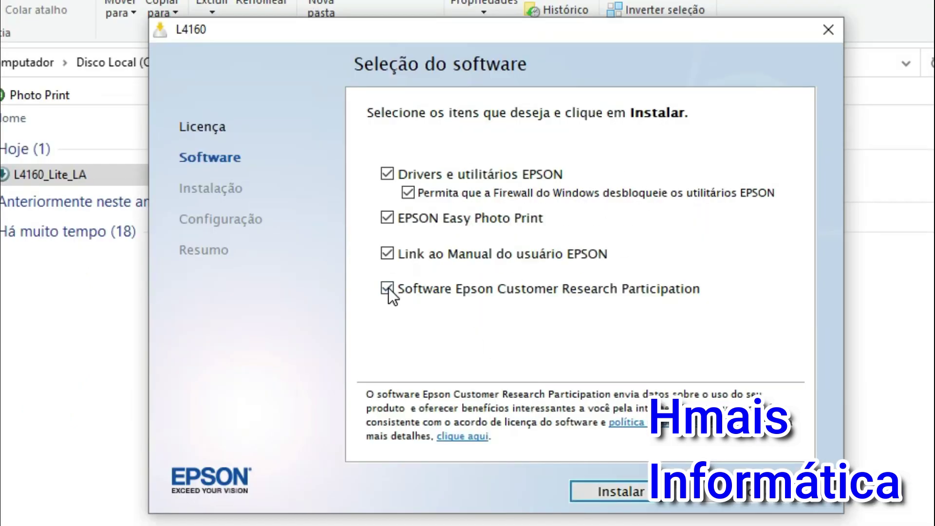
Deselect Customer Research Participation and EPSON Easy Photo Print, then install the drivers and utilities
{"action": "left_click", "coordinate": [387, 289]}
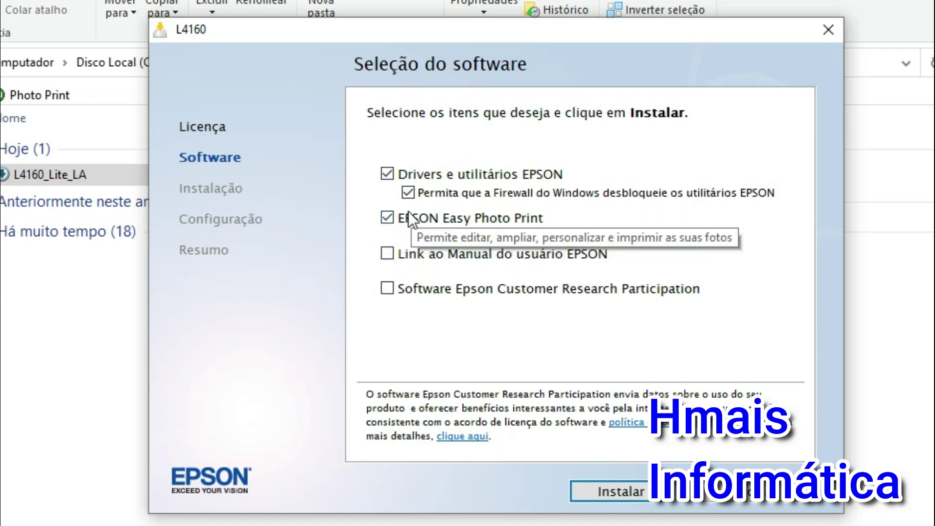
{"action": "left_click", "coordinate": [387, 217]}
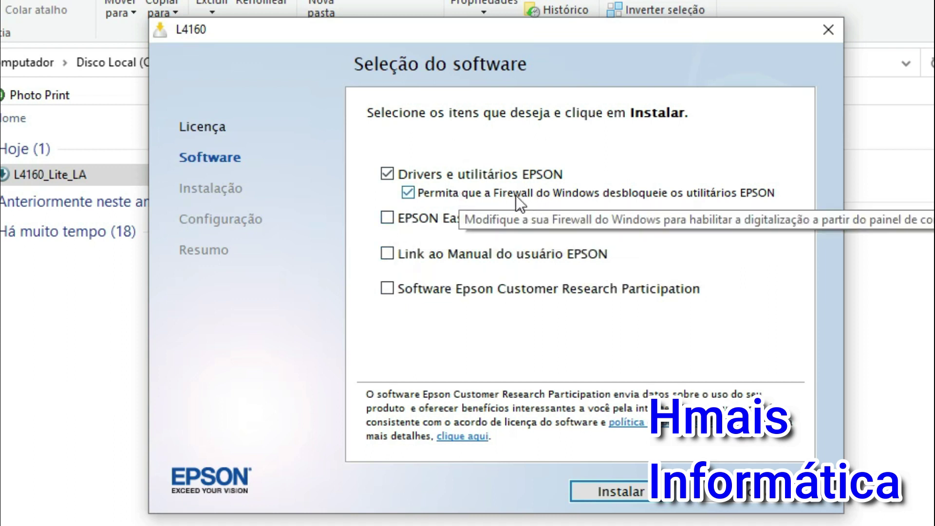
{"action": "left_click", "coordinate": [622, 486]}
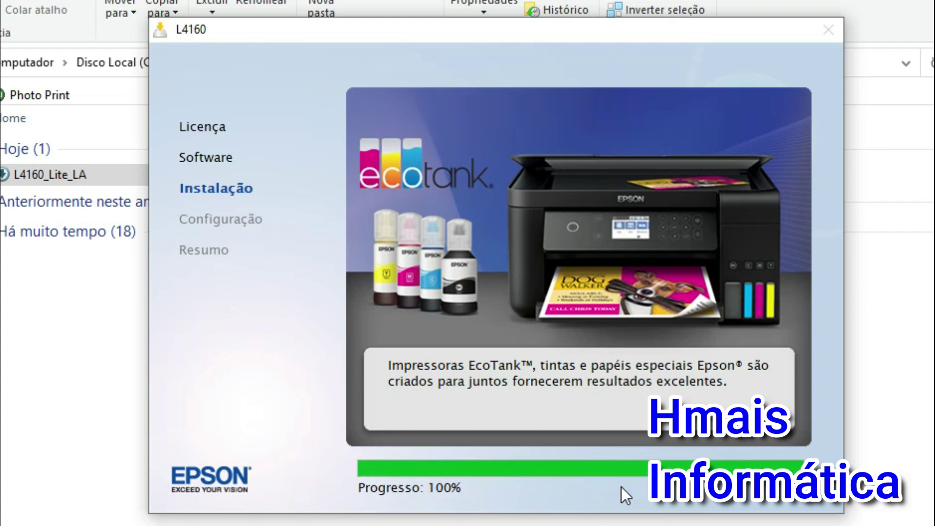
{"action": "left_click_drag", "start_coordinate": [525, 33], "coordinate": [516, 54]}
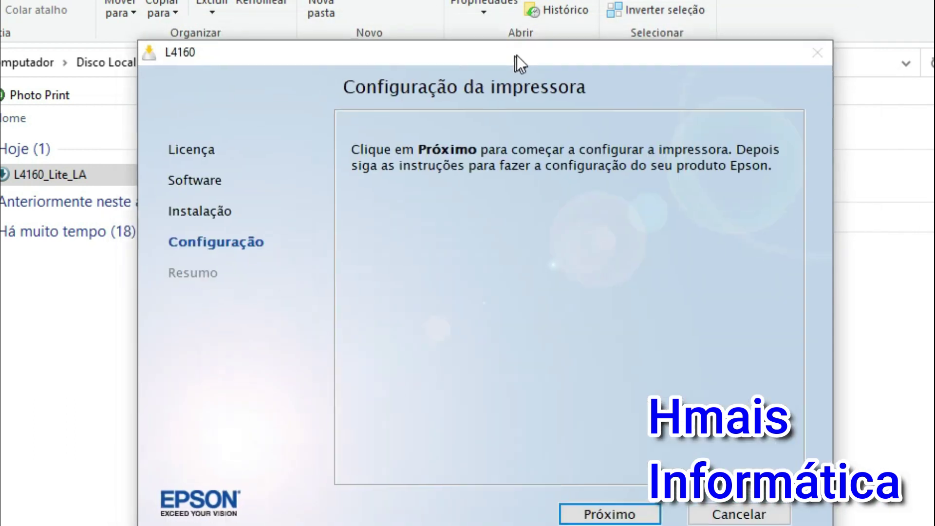
Start printer configuration and confirm the ink has been loaded
{"action": "left_click", "coordinate": [610, 510]}
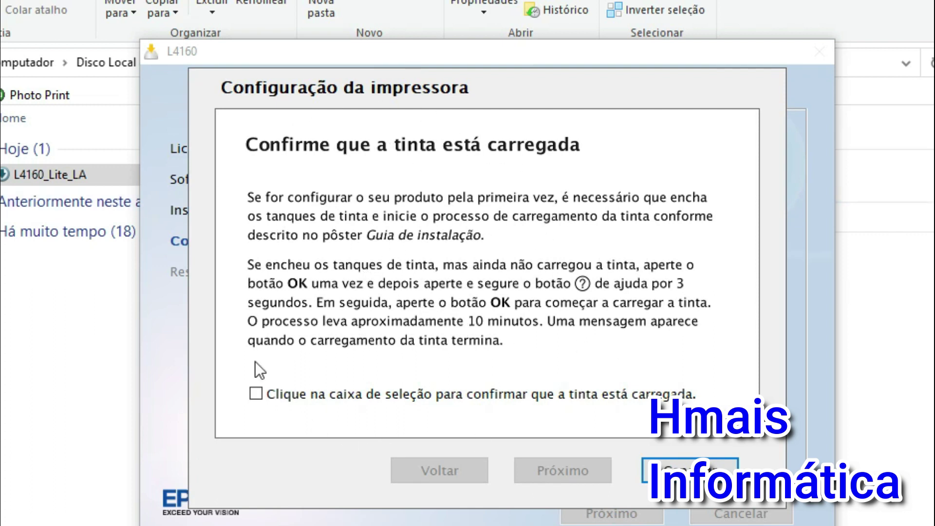
{"action": "left_click", "coordinate": [255, 394]}
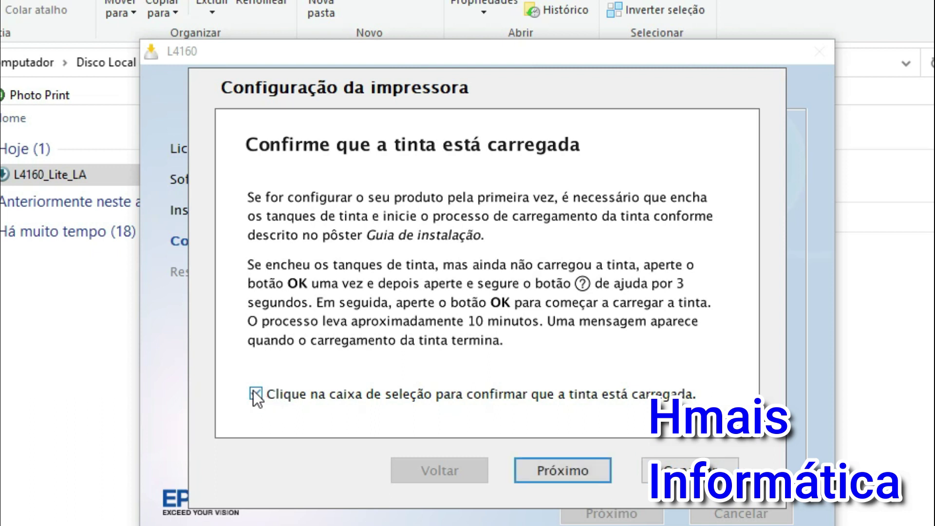
{"action": "left_click", "coordinate": [562, 468]}
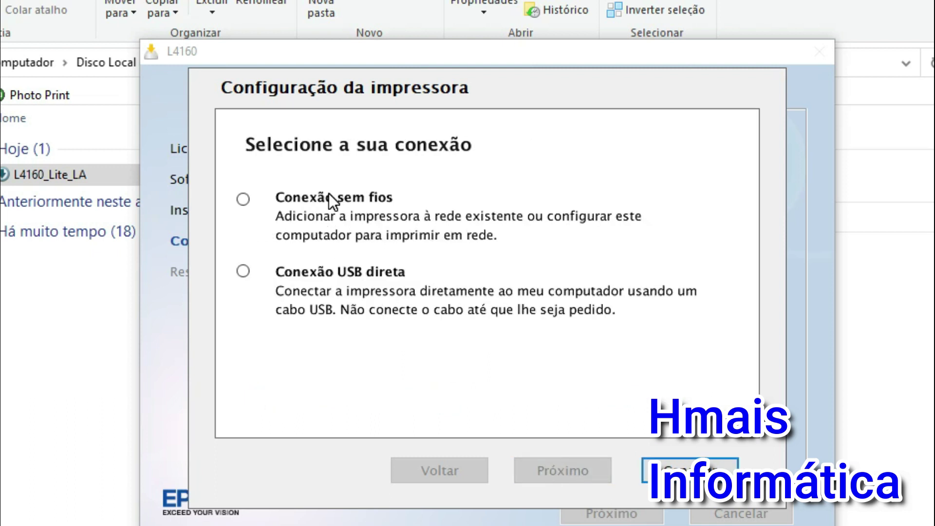
Choose a wireless connection, first-time printer setup, and the temporary USB cable method
{"action": "left_click", "coordinate": [243, 199]}
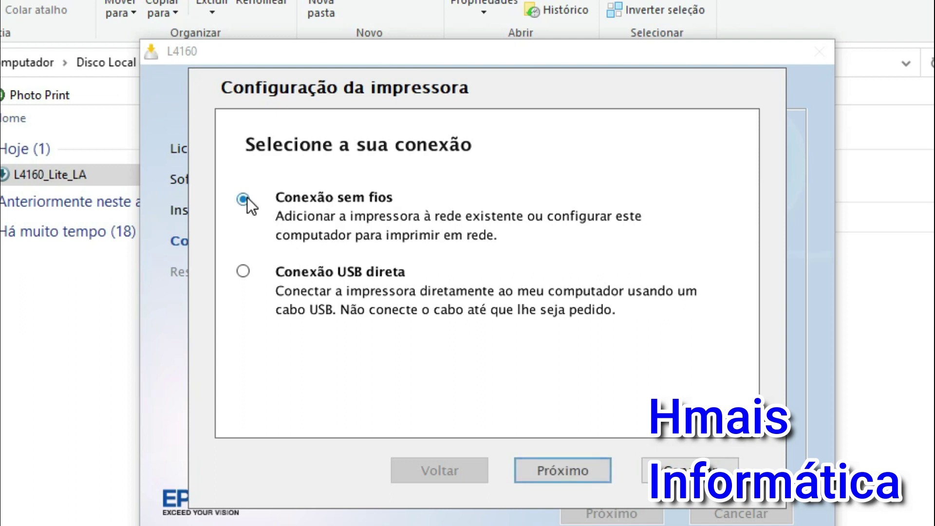
{"action": "left_click", "coordinate": [573, 468]}
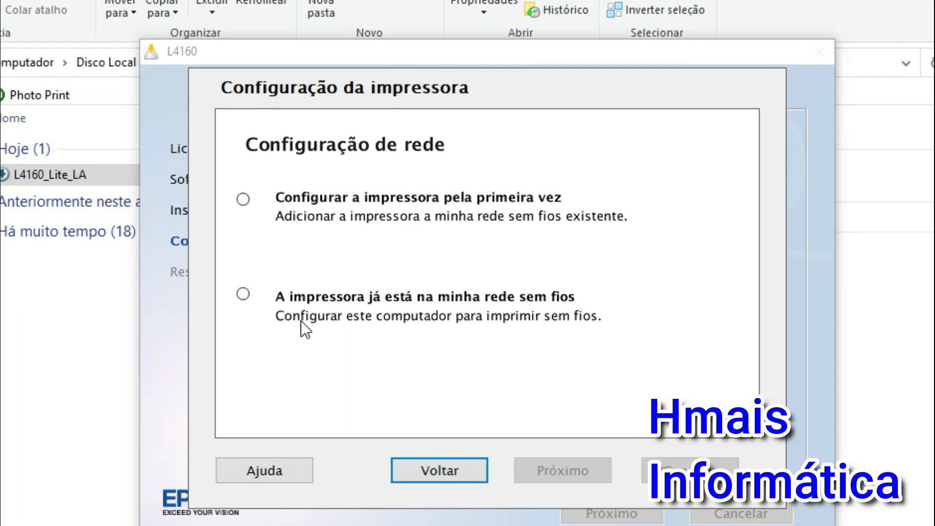
{"action": "left_click", "coordinate": [242, 199]}
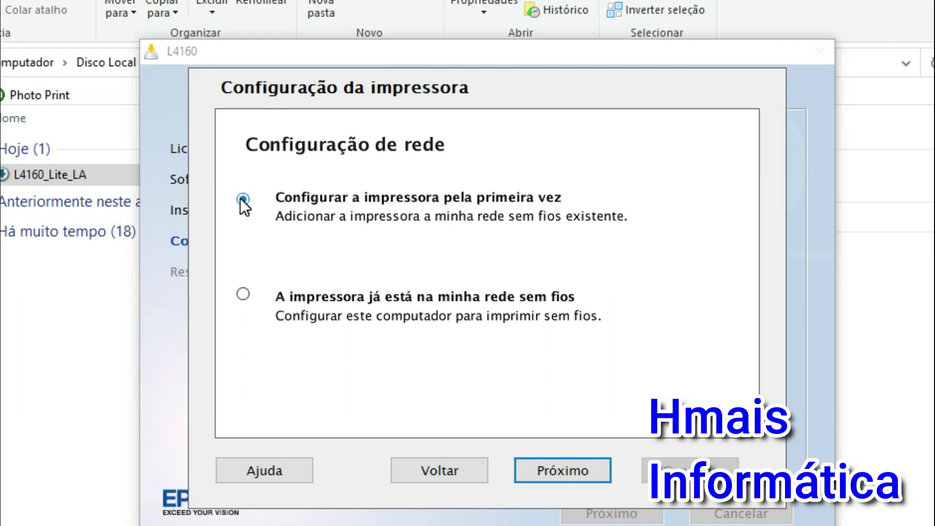
{"action": "left_click", "coordinate": [543, 471]}
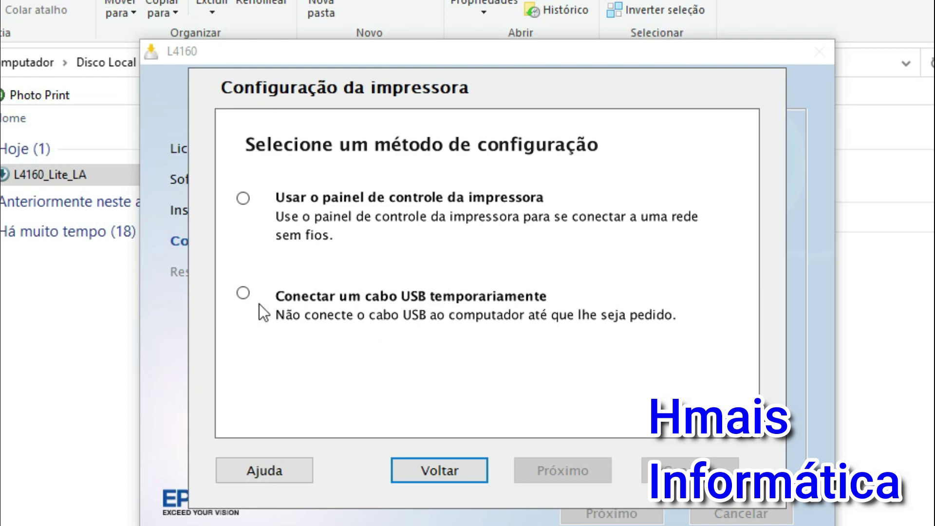
{"action": "left_click", "coordinate": [244, 292]}
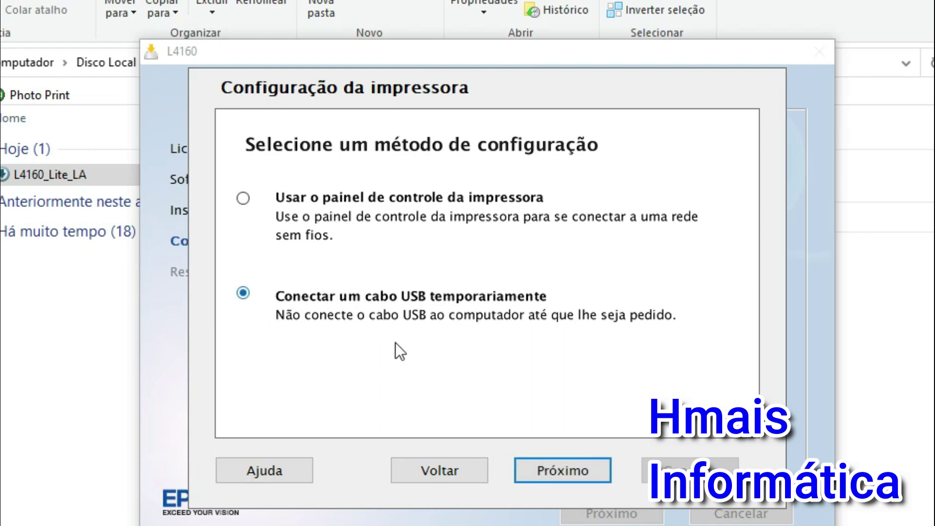
Continue with the temporary USB cable method past the wireless info page and start Instalação em rede
{"action": "left_click", "coordinate": [548, 471]}
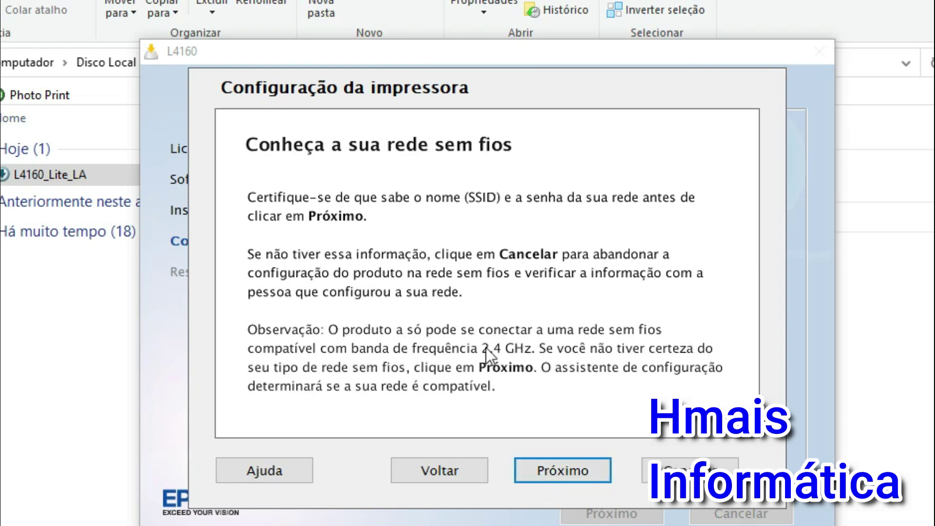
{"action": "left_click", "coordinate": [556, 470]}
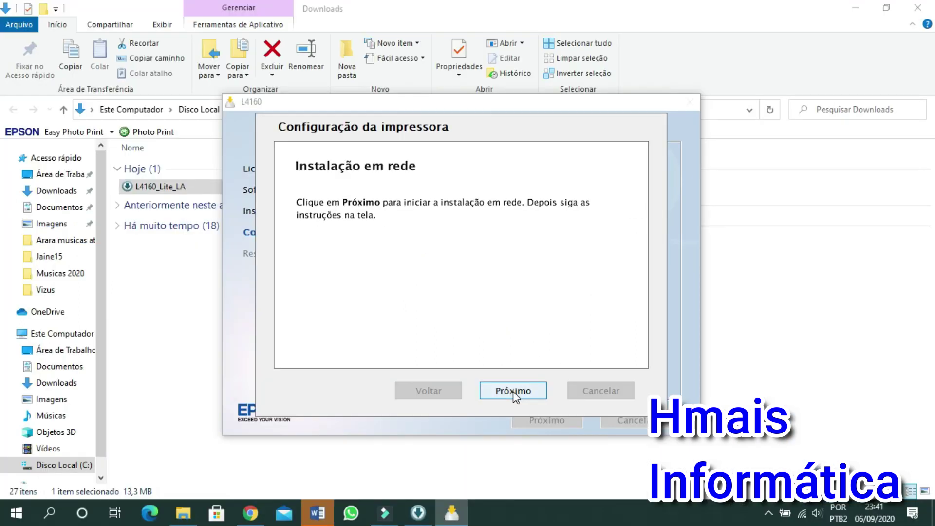
{"action": "left_click", "coordinate": [513, 390]}
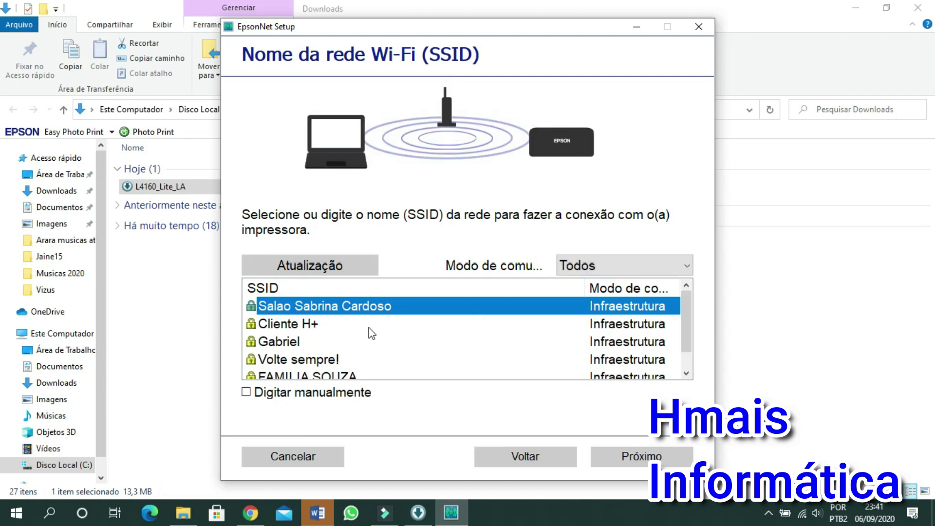
Select the Cliente H+ network in the SSID list, keeping communication mode set to Todos
{"action": "scroll", "coordinate": [371, 336], "scroll_direction": "down", "scroll_amount": 1}
{"action": "scroll", "coordinate": [326, 342], "scroll_direction": "up", "scroll_amount": 1}
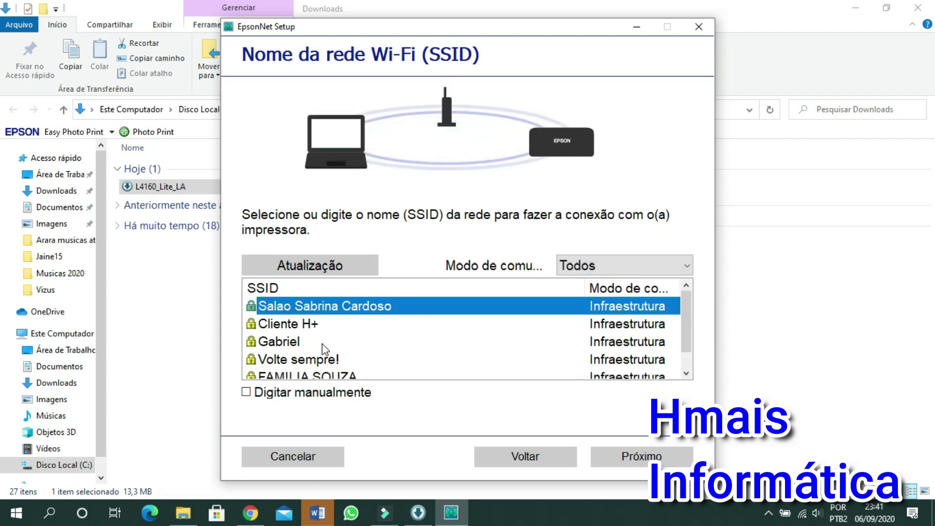
{"action": "scroll", "coordinate": [331, 355], "scroll_direction": "down", "scroll_amount": 1}
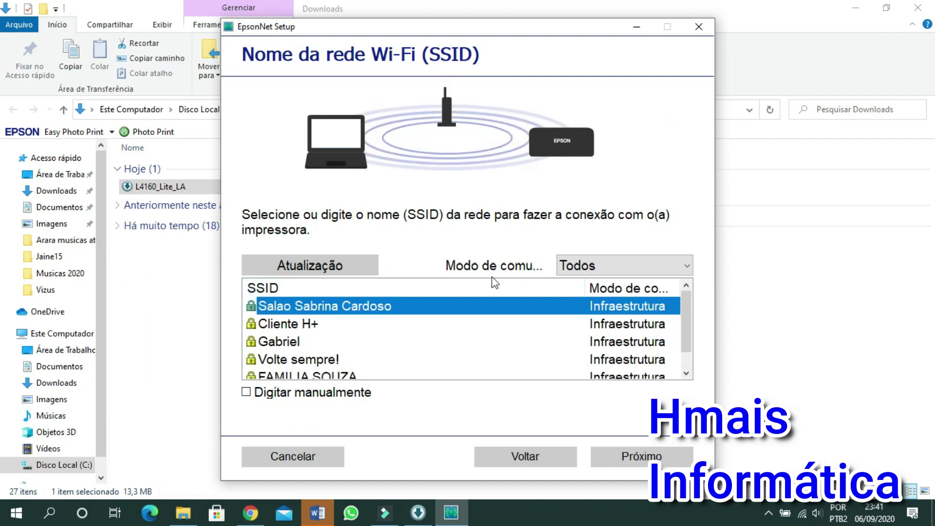
{"action": "left_click", "coordinate": [288, 330]}
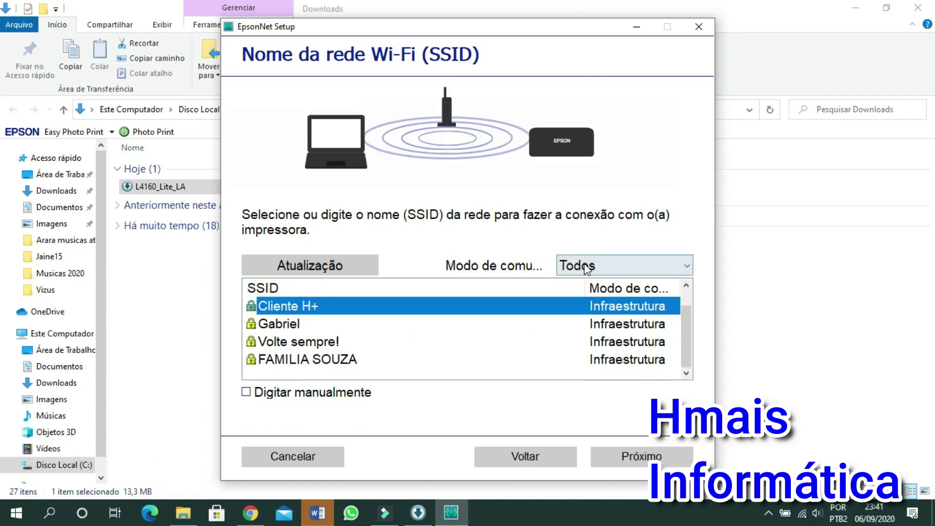
{"action": "left_click", "coordinate": [587, 267]}
{"action": "left_click", "coordinate": [579, 284]}
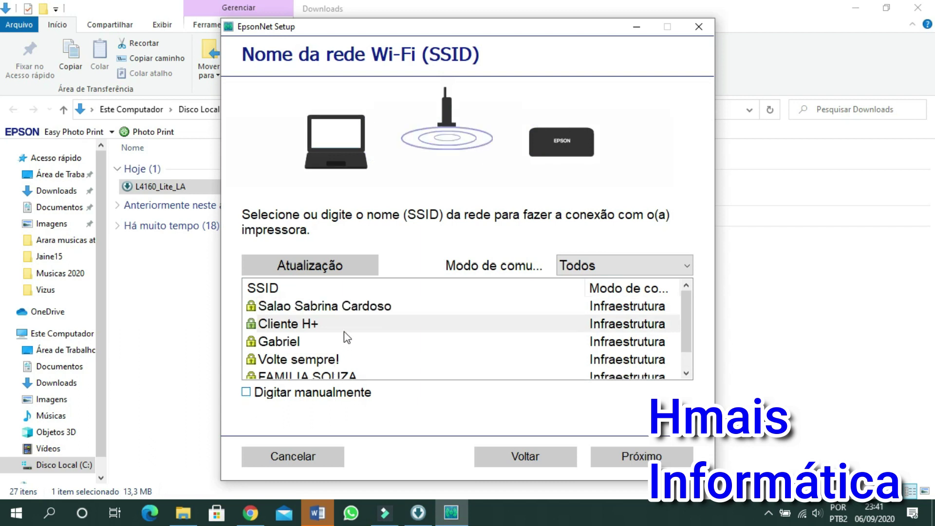
{"action": "left_click", "coordinate": [336, 307]}
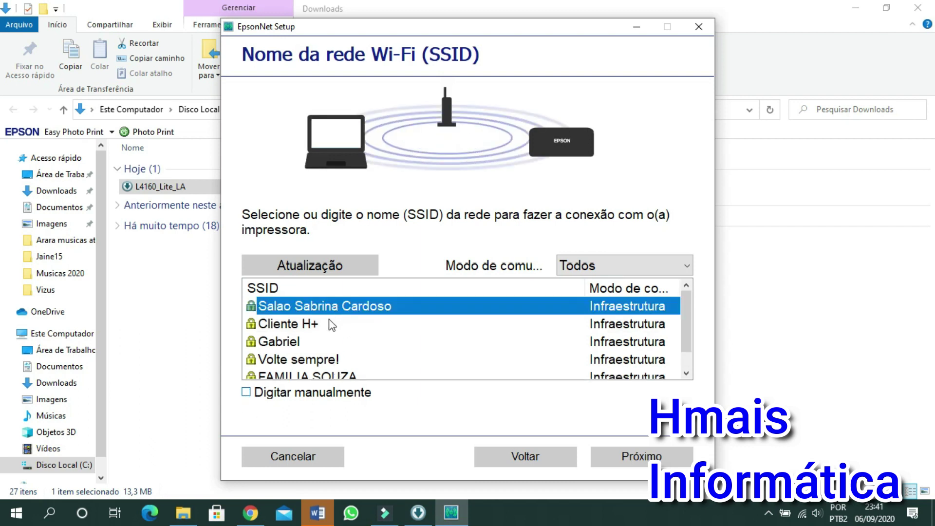
{"action": "left_click", "coordinate": [329, 322]}
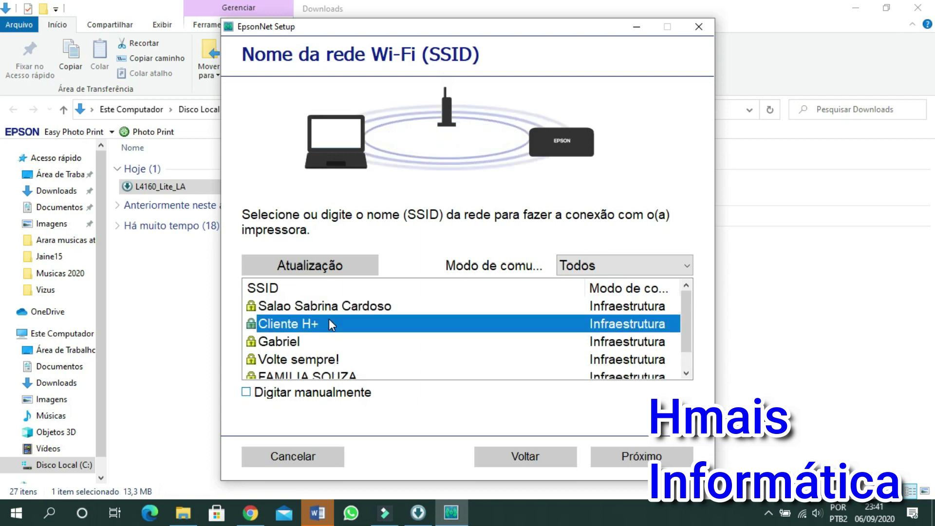
Enter the Wi-Fi password and start the printer's network configuration
{"action": "left_click", "coordinate": [607, 455]}
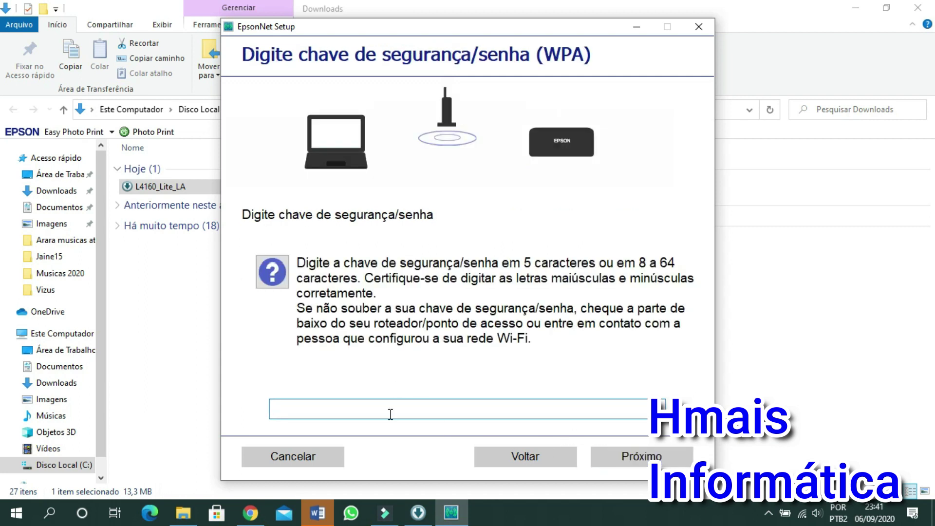
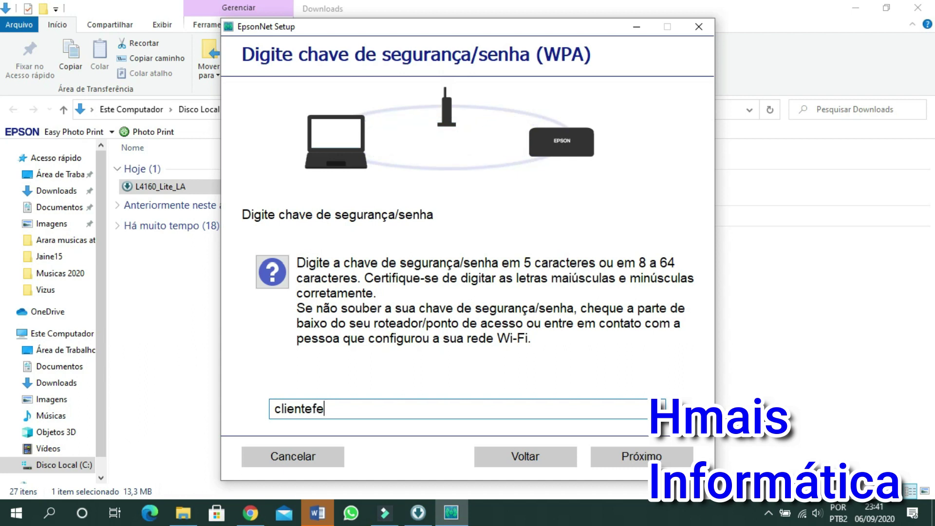
{"action": "left_click", "coordinate": [609, 462]}
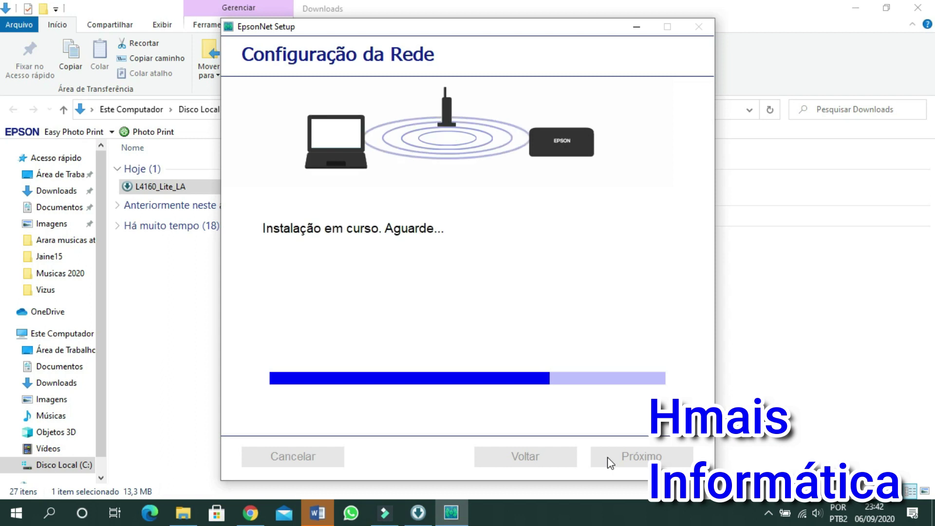
Check the PC's Wi-Fi status, dismiss the low-ink warning and acknowledge the USB removal notice
{"action": "left_click", "coordinate": [802, 511]}
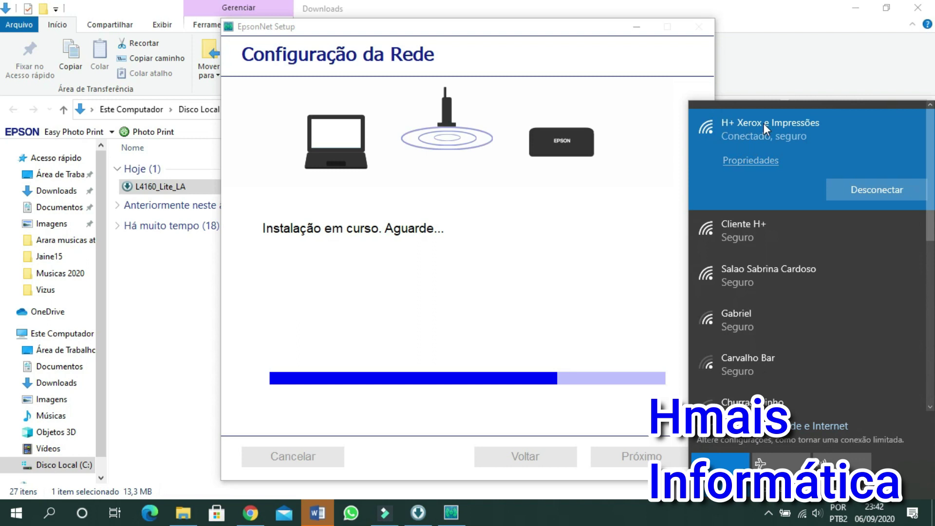
{"action": "left_click", "coordinate": [385, 40]}
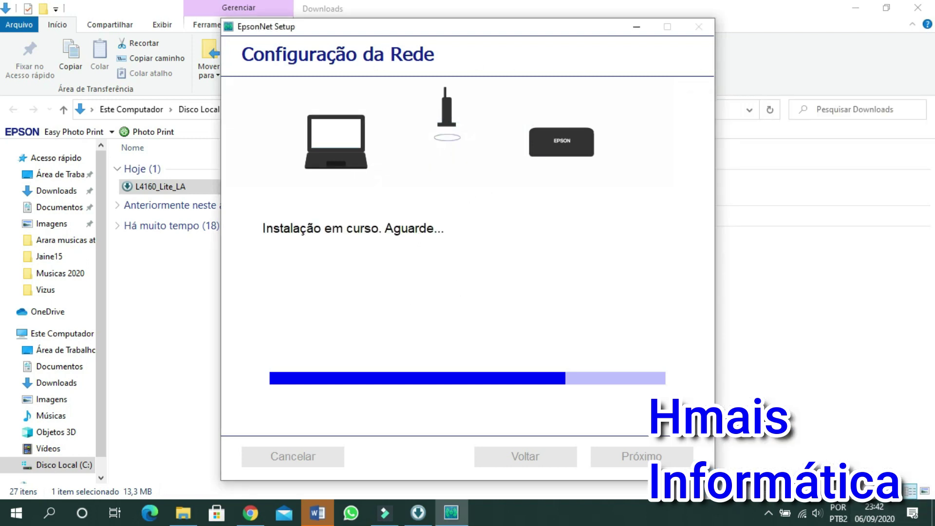
{"action": "left_click", "coordinate": [802, 513]}
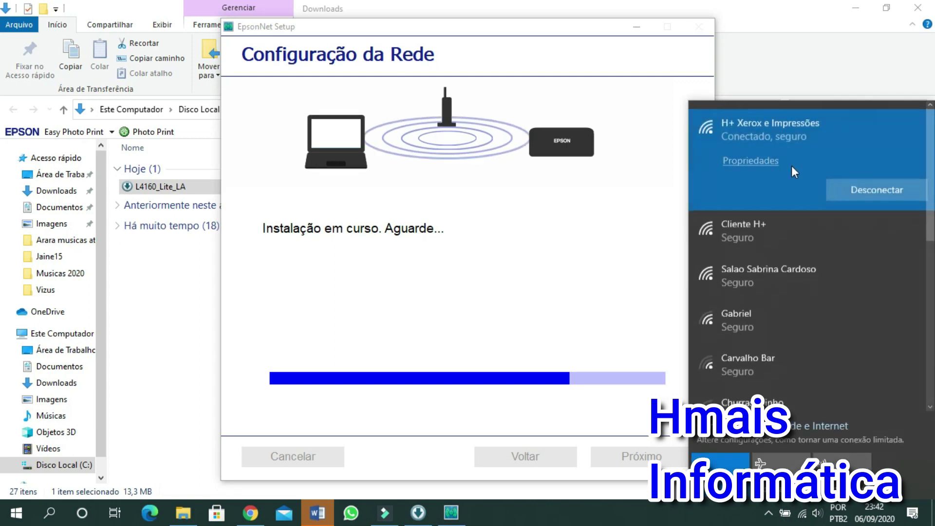
{"action": "left_click", "coordinate": [462, 266]}
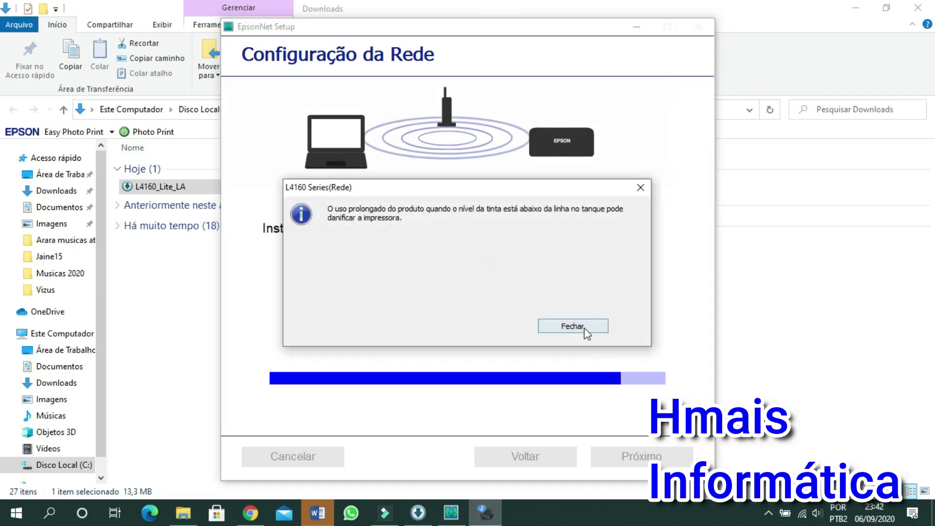
{"action": "left_click", "coordinate": [584, 327]}
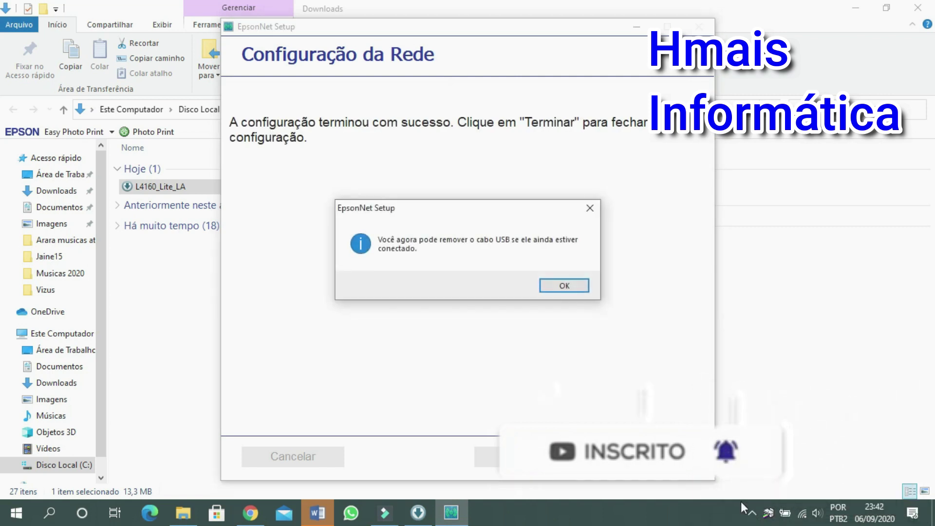
{"action": "left_click", "coordinate": [566, 286]}
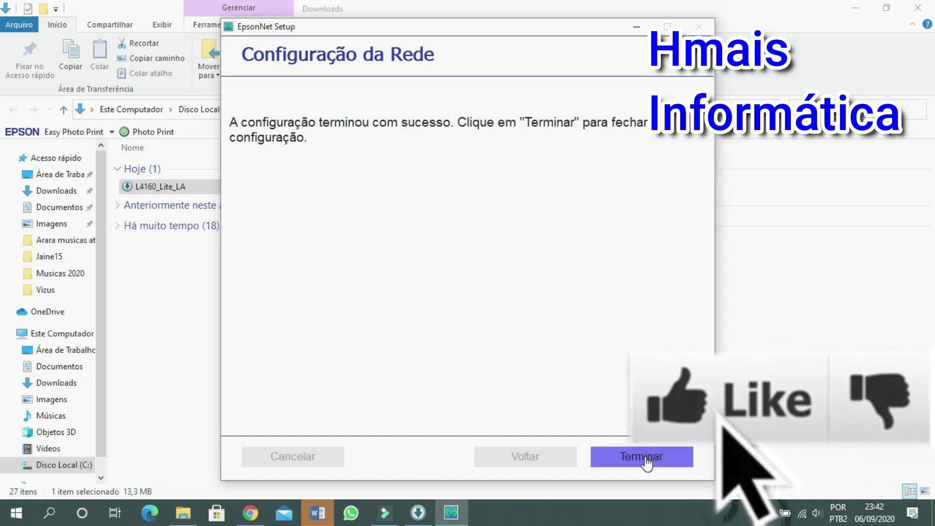
Finish EpsonNet Setup, print a test page and continue on to product registration
{"action": "left_click", "coordinate": [661, 460]}
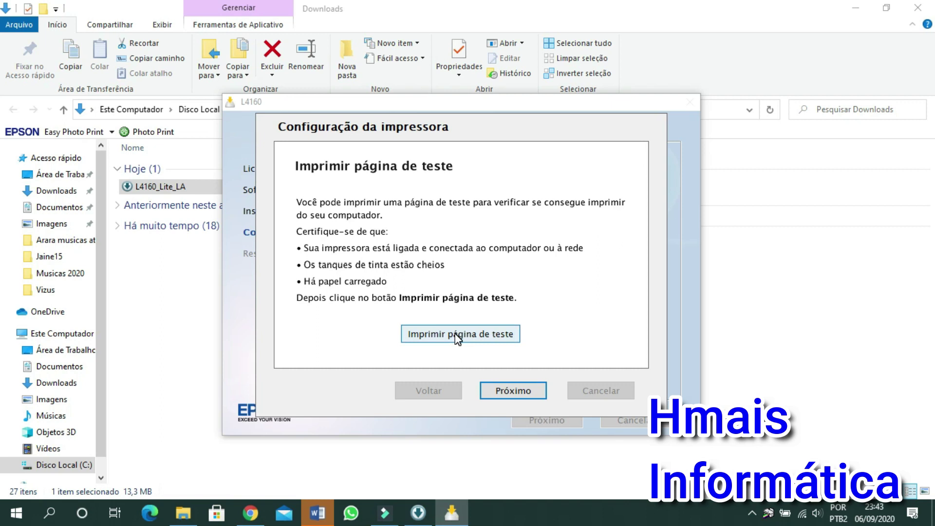
{"action": "left_click", "coordinate": [455, 335]}
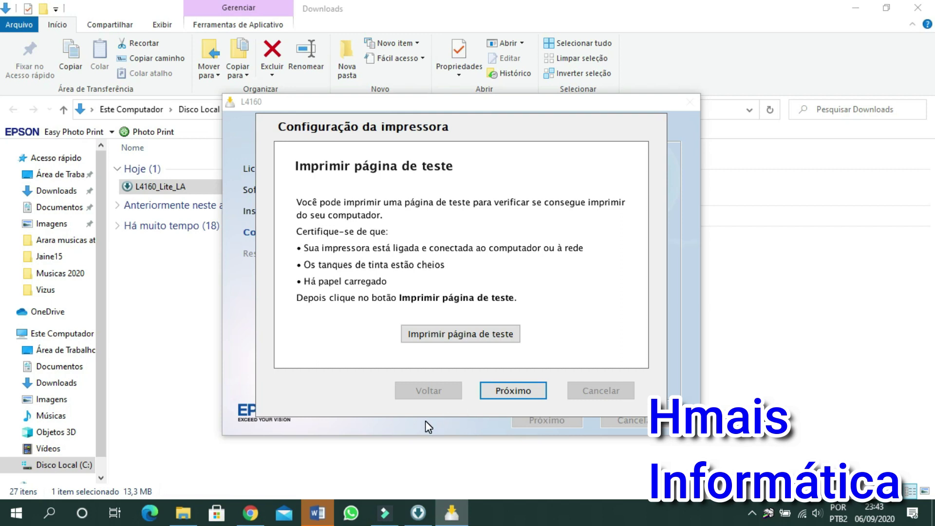
{"action": "left_click", "coordinate": [508, 394]}
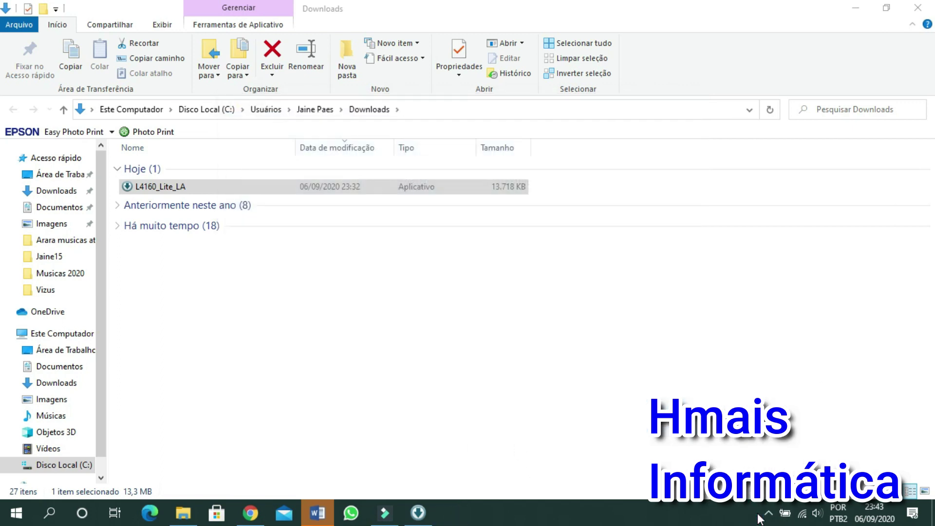
{"action": "left_click", "coordinate": [767, 512]}
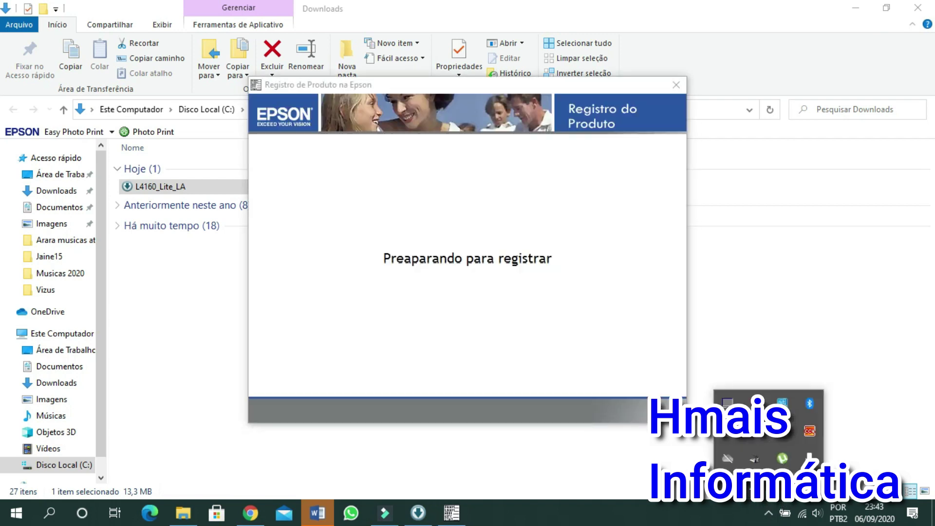